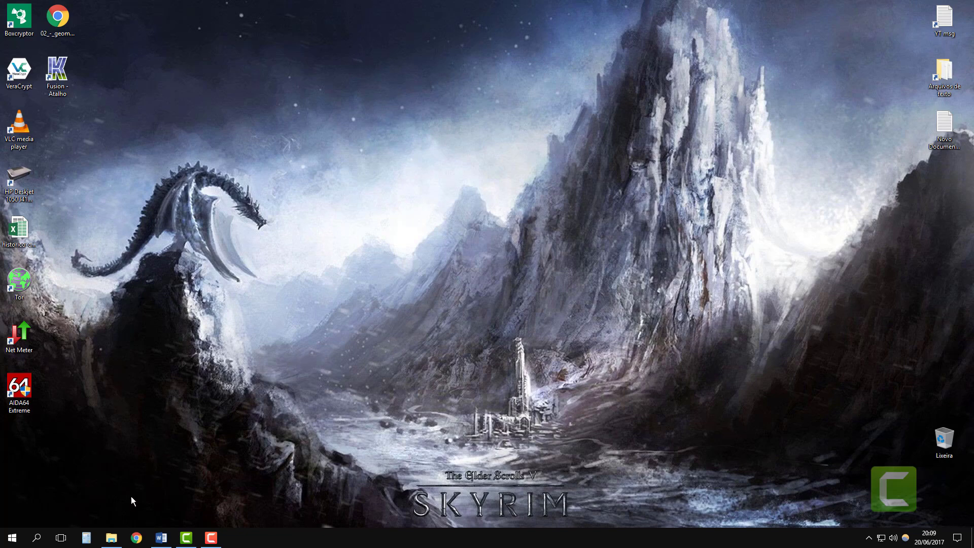
# Step: Open the Downloads folder in File Explorer and select the 13-1-legacy_vista_win7_win8_64_dd_ccc application
pyautogui.click(111, 538)
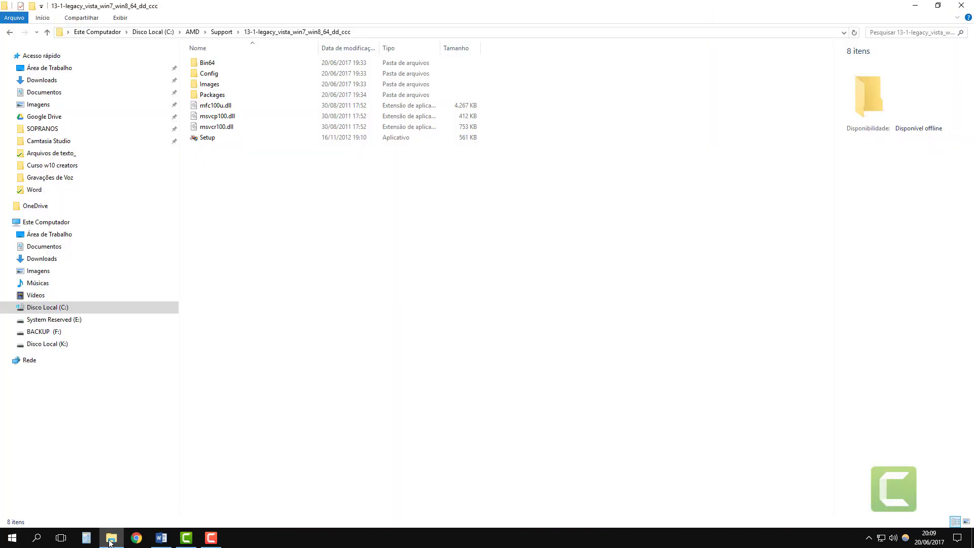
pyautogui.click(63, 261)
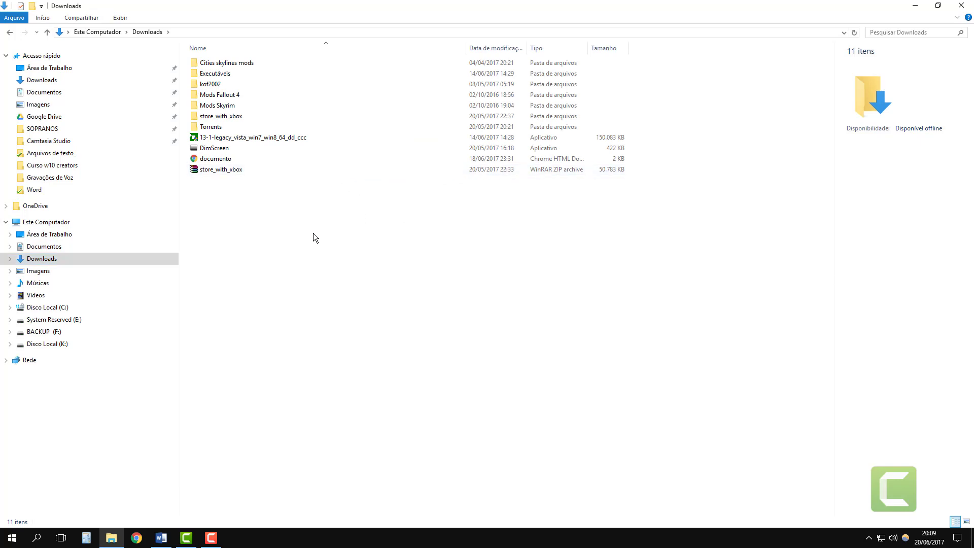
pyautogui.click(271, 137)
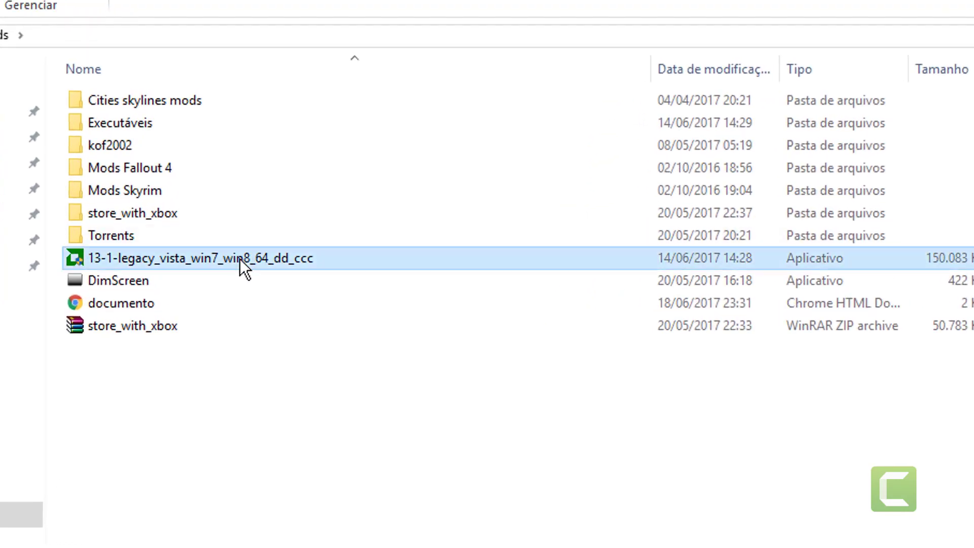
pyautogui.click(292, 268)
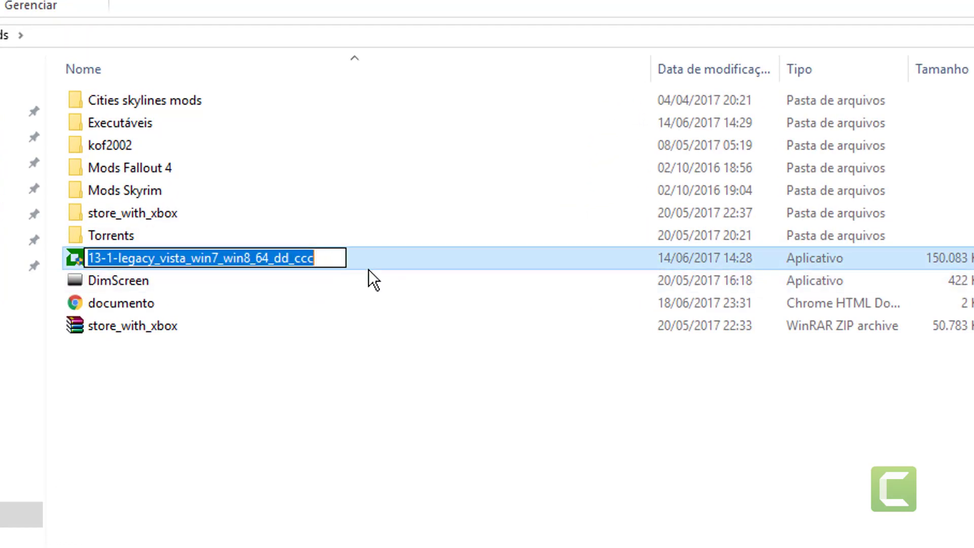
pyautogui.click(368, 271)
pyautogui.click(315, 257)
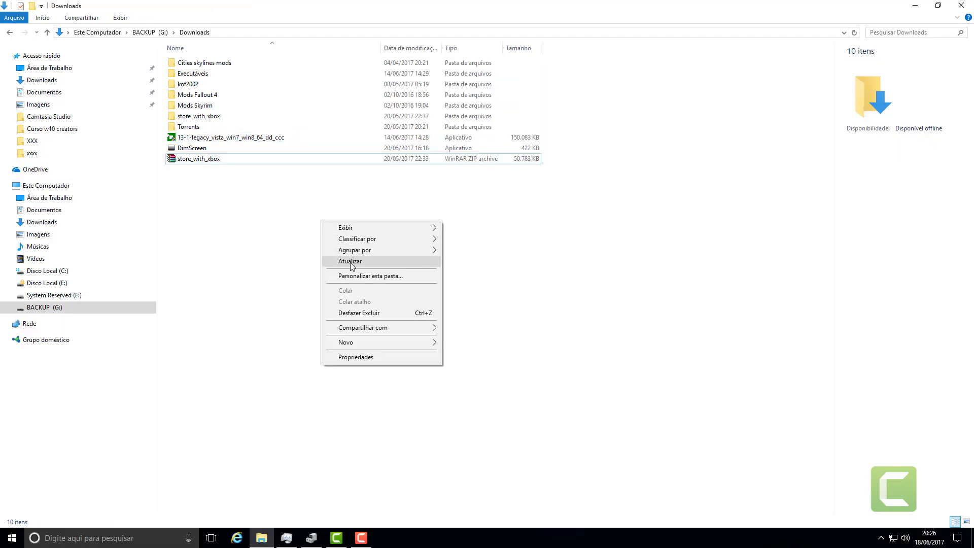
pyautogui.click(339, 260)
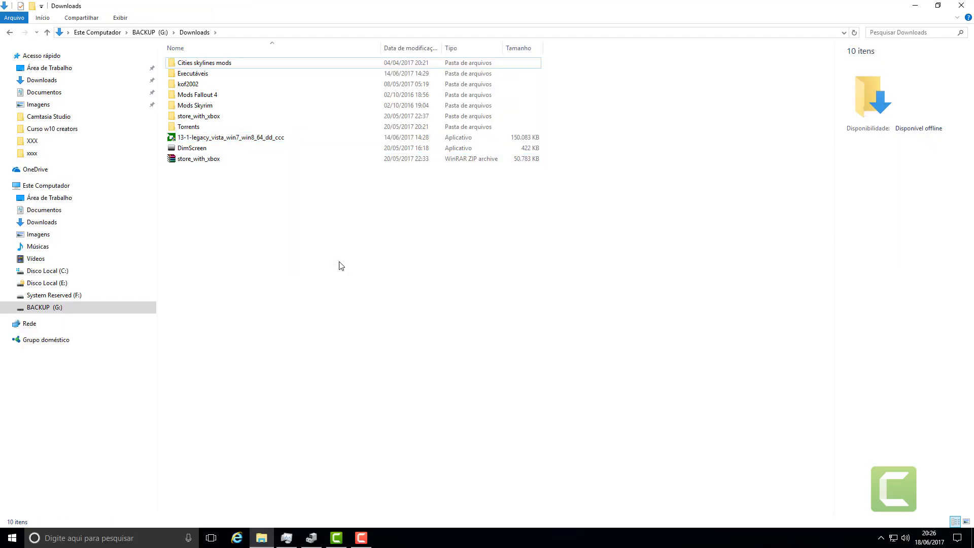
# Step: Launch the 13-1-legacy_vista_win7_win8_64_dd_ccc installer from the Downloads folder
pyautogui.click(212, 142)
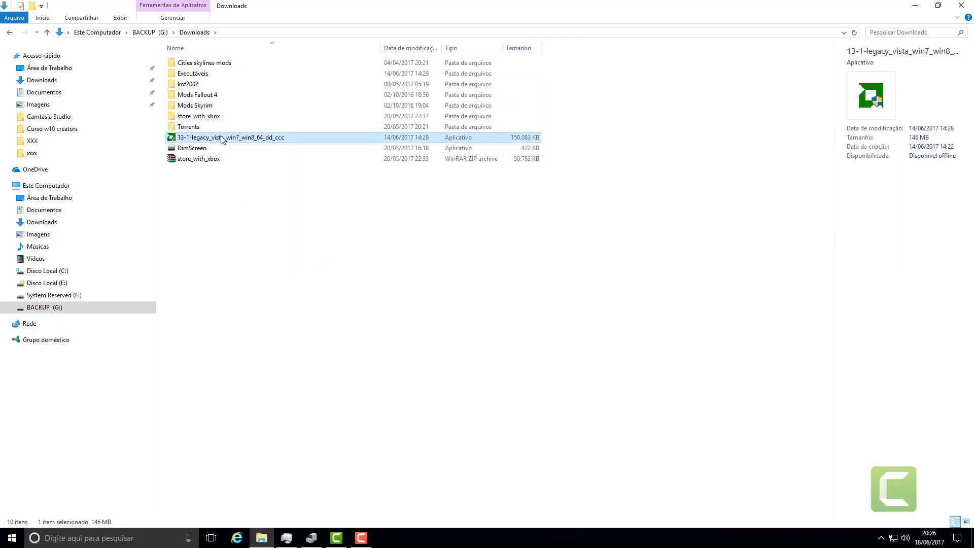
pyautogui.rightClick(256, 142)
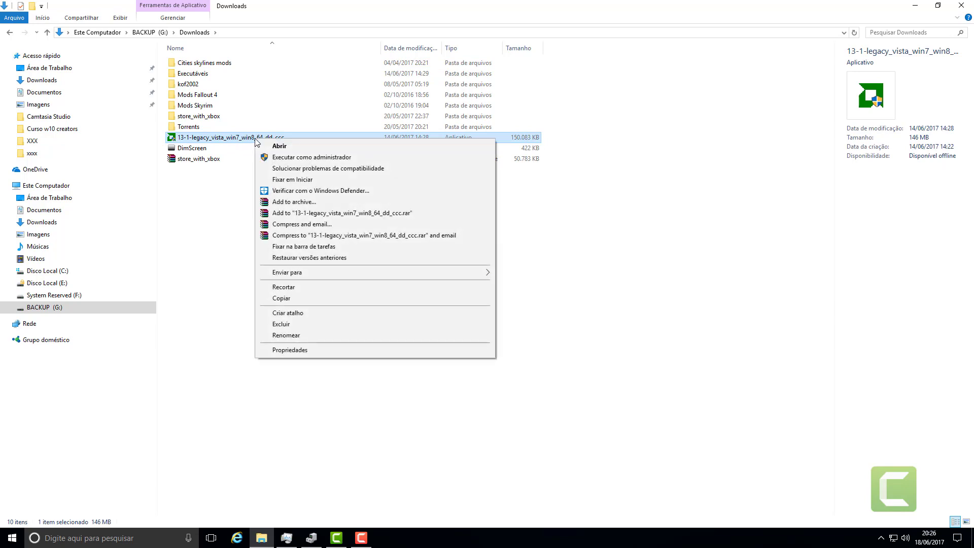
pyautogui.click(280, 147)
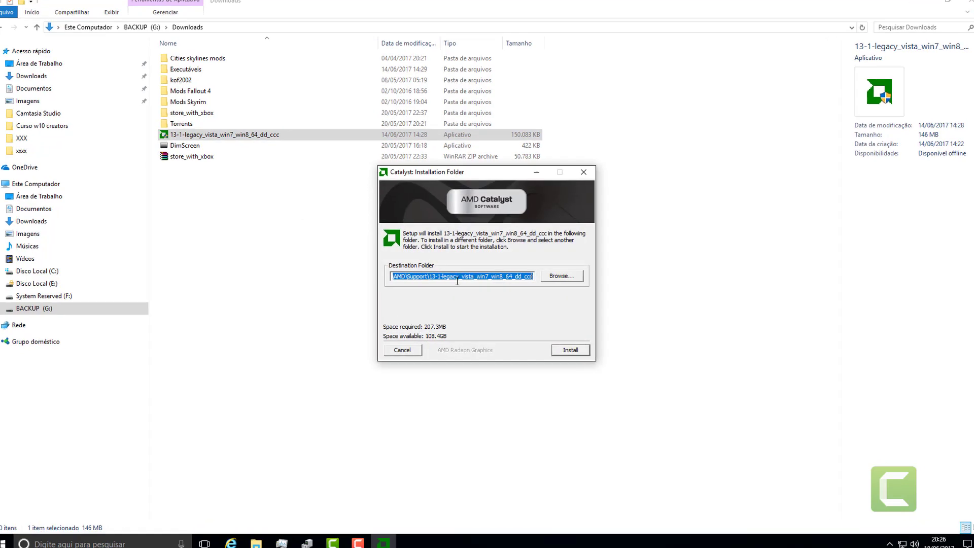
# Step: Review the destination folder C:\AMD\Support\13-1-legacy_vista_win7_win8_64_dd_ccc and start extracting the AMD Catalyst package there
pyautogui.click(426, 278)
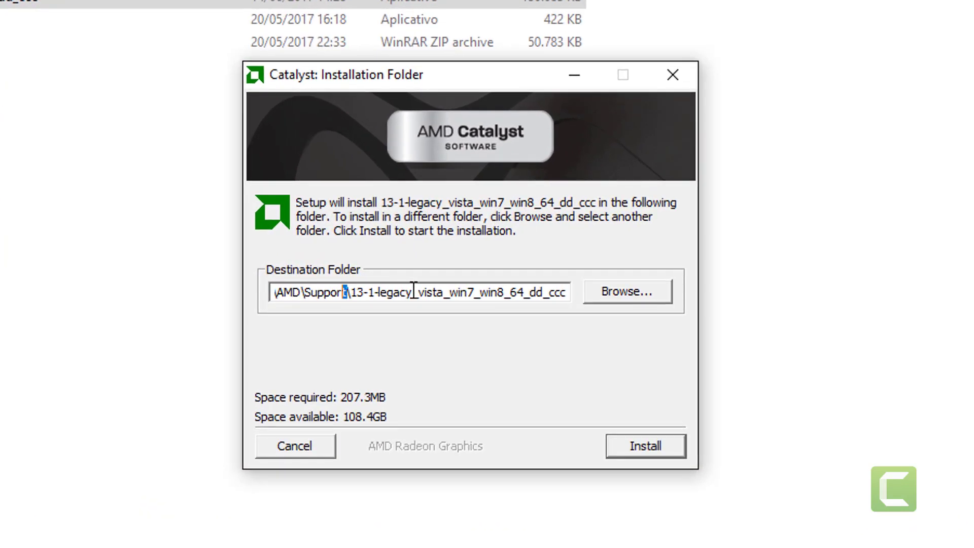
pyautogui.moveTo(515, 279); pyautogui.dragTo(437, 278)
pyautogui.moveTo(365, 297); pyautogui.dragTo(217, 289)
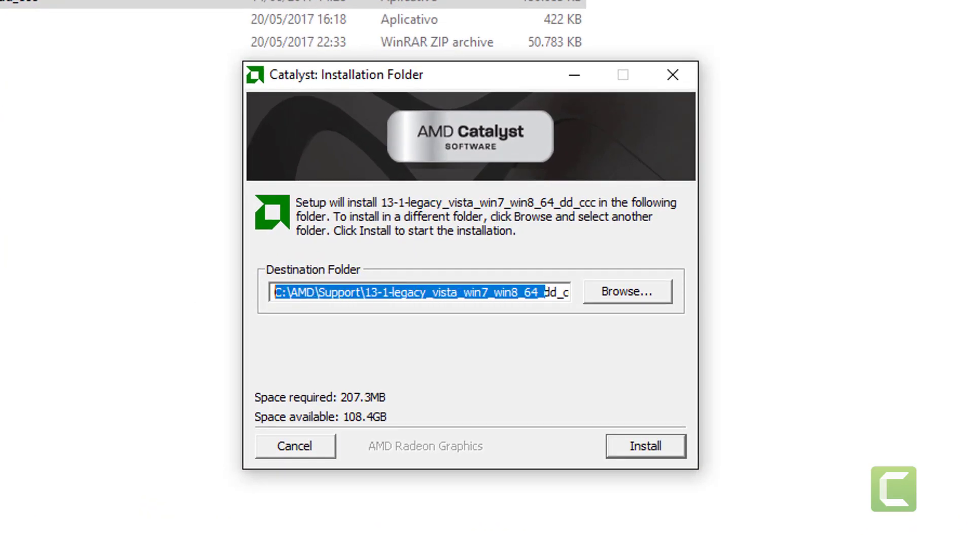
pyautogui.click(279, 296)
pyautogui.moveTo(279, 296); pyautogui.dragTo(607, 300)
pyautogui.click(509, 291)
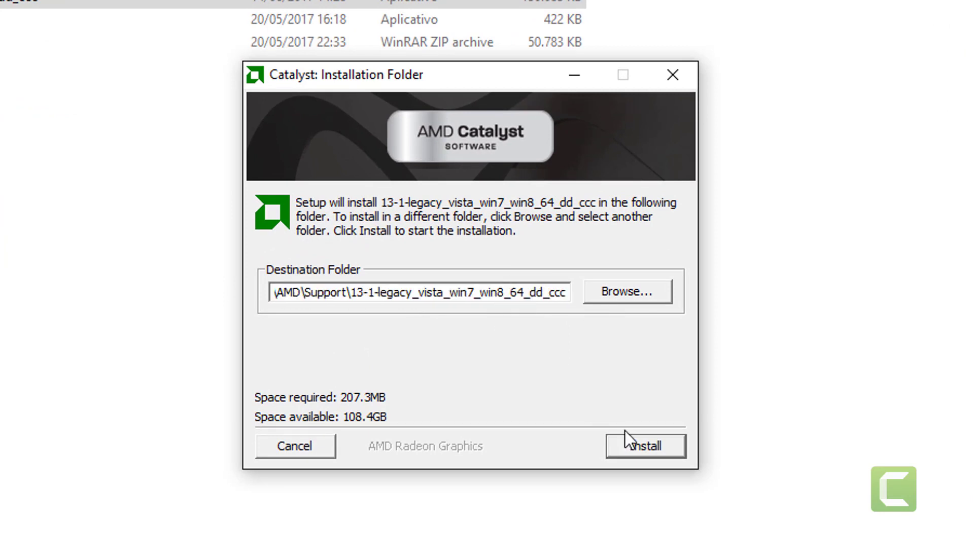
pyautogui.click(629, 446)
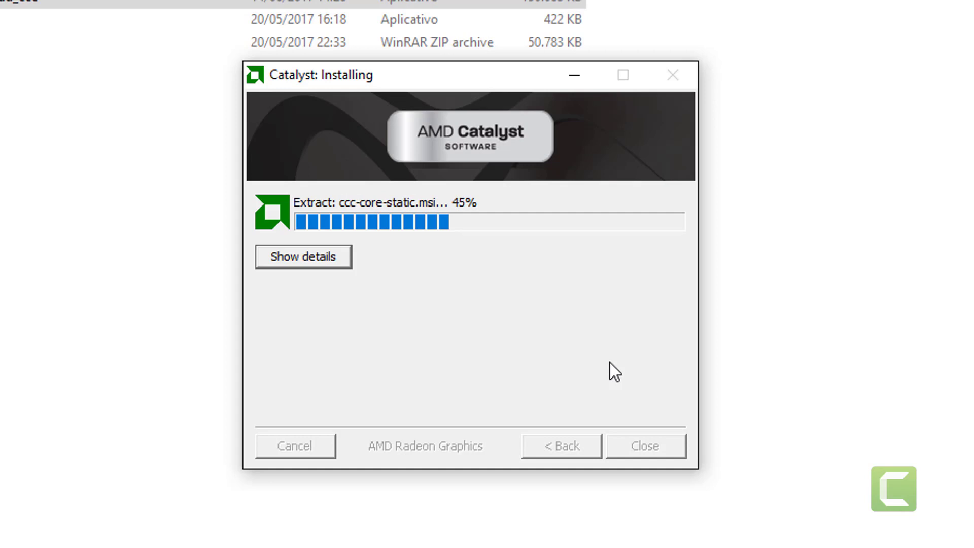
pyautogui.click(324, 269)
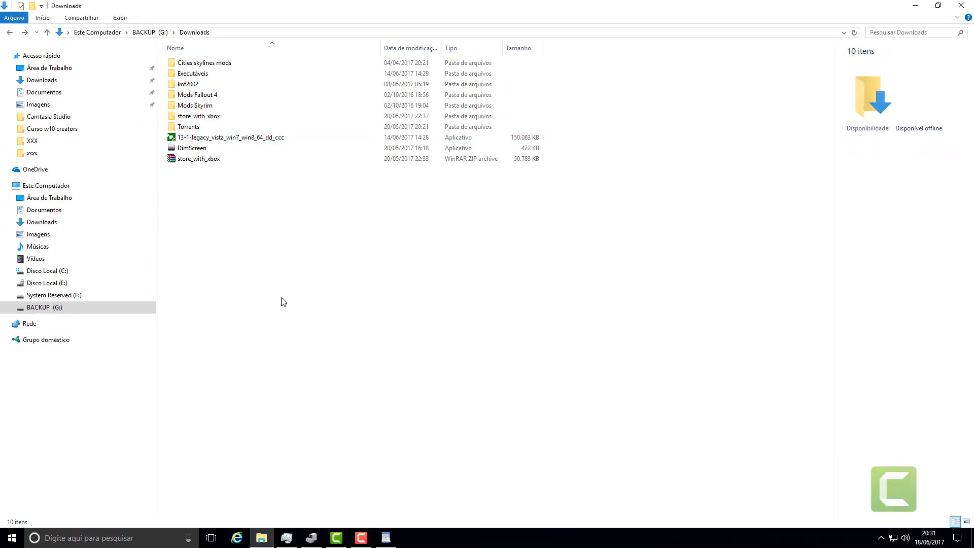
# Step: Open Device Manager in a maximized window and expand the Adaptadores de vídeo category
pyautogui.rightClick(8, 539)
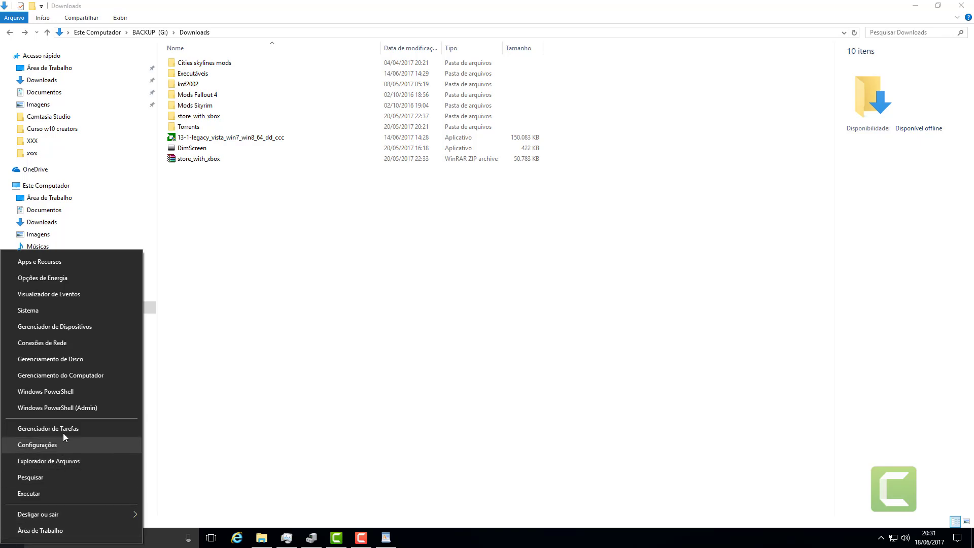
pyautogui.click(64, 327)
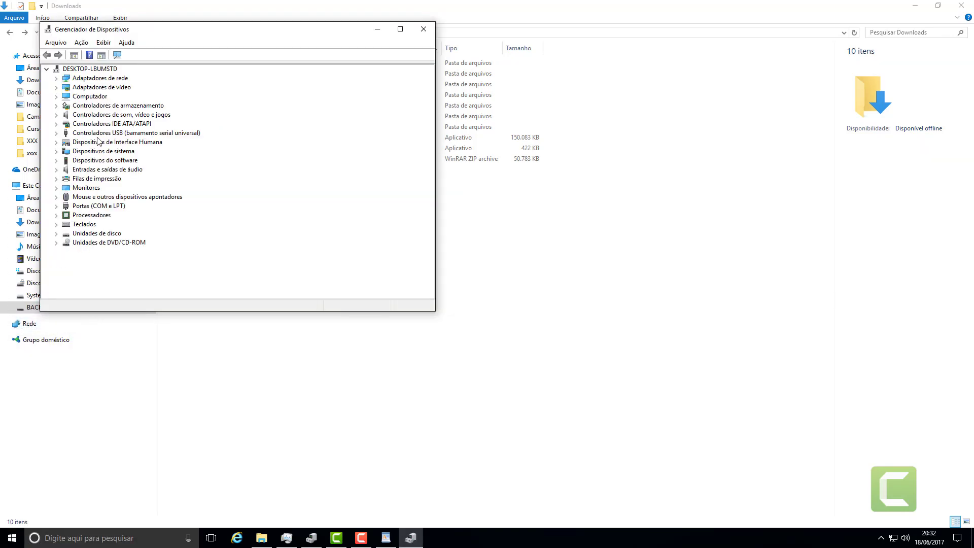
pyautogui.click(401, 29)
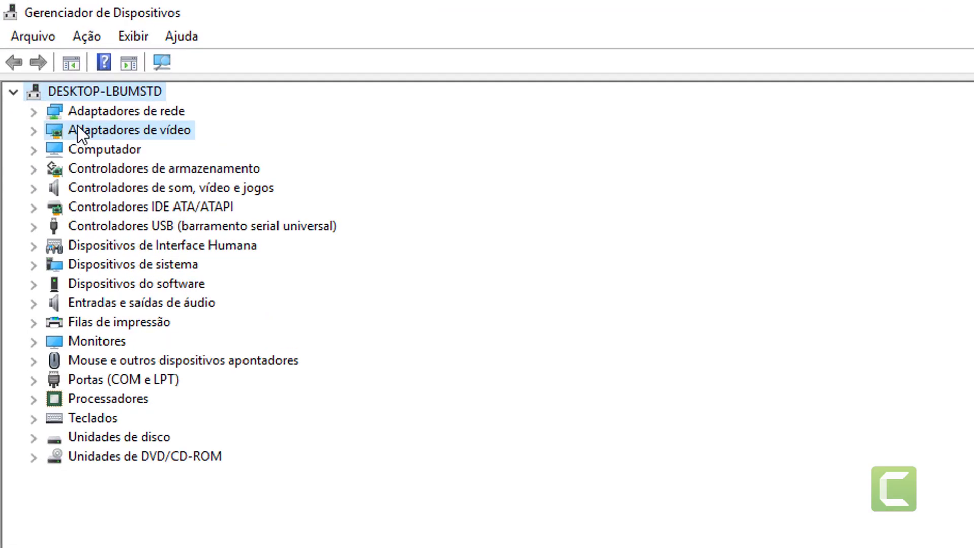
pyautogui.click(81, 130)
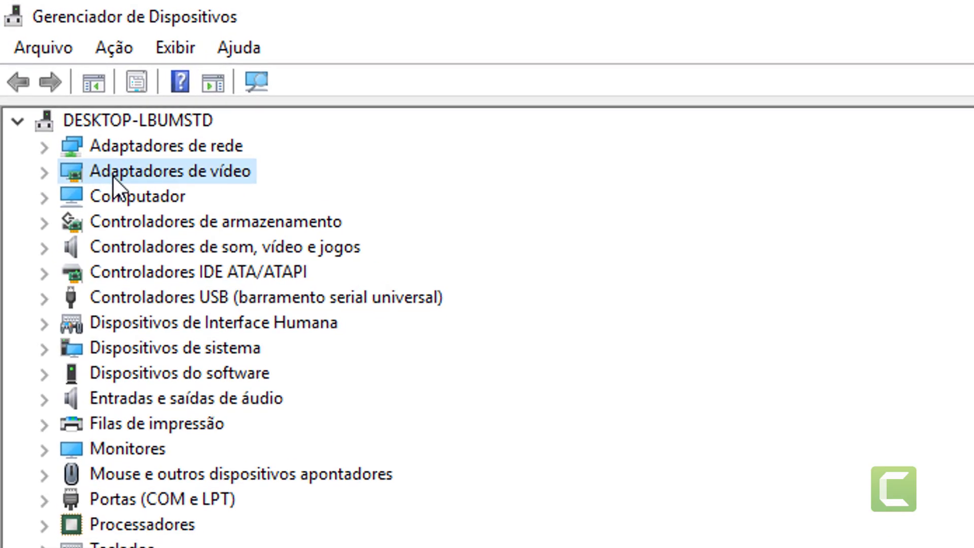
pyautogui.click(44, 171)
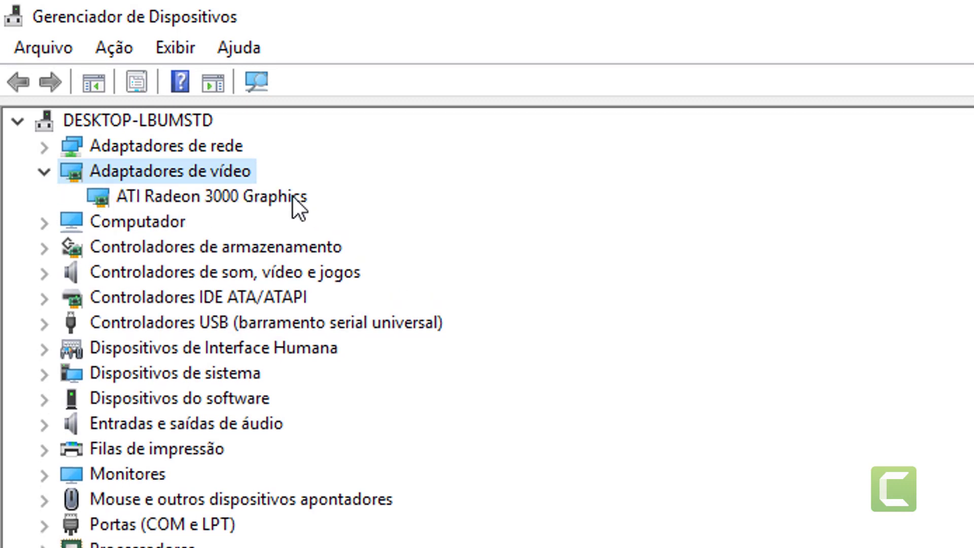
# Step: Start a manual driver update for ATI Radeon 3000 Graphics from the list of available drivers and browse for a driver file on disk
pyautogui.rightClick(232, 196)
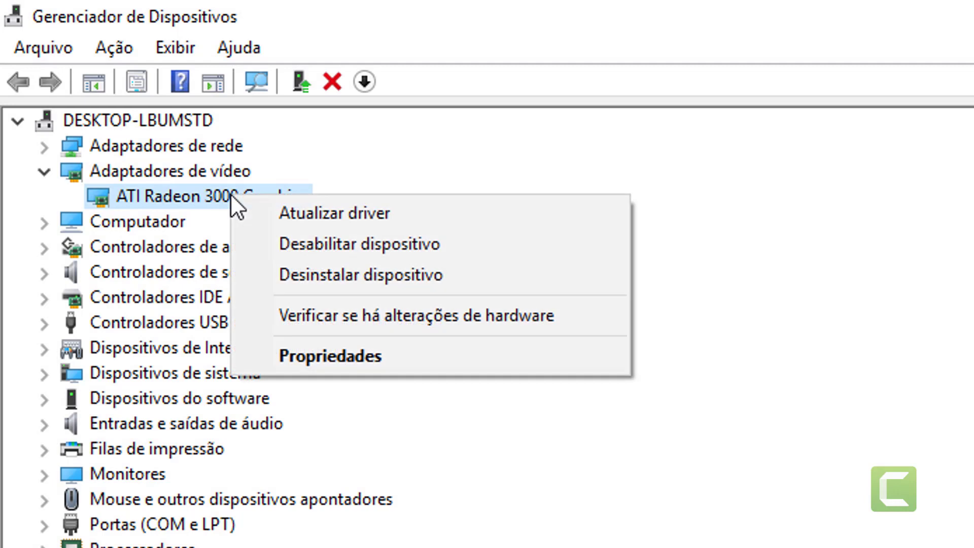
pyautogui.click(369, 213)
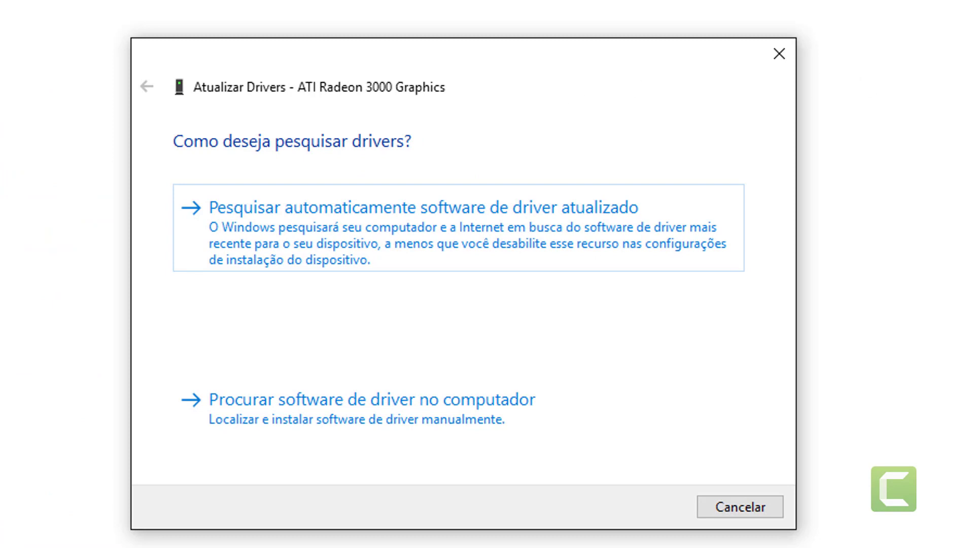
pyautogui.click(541, 421)
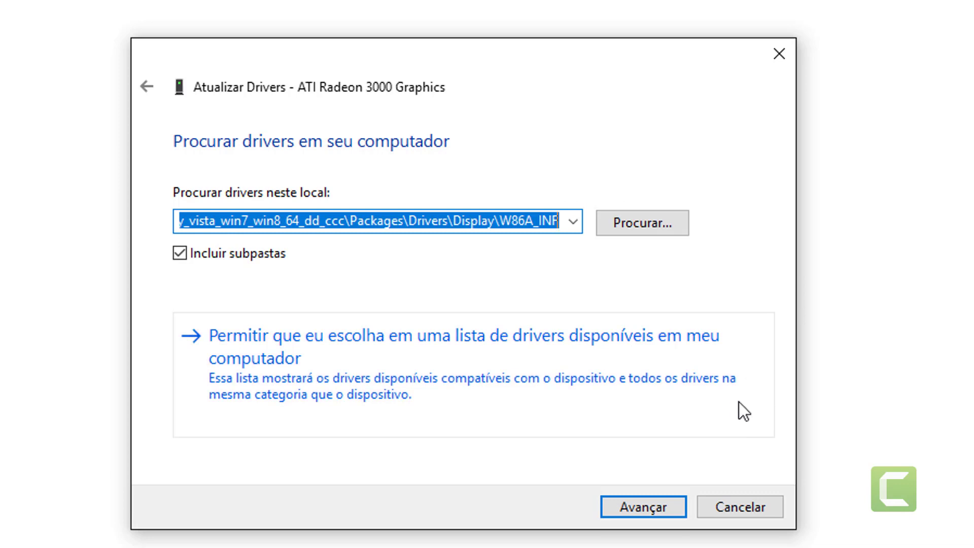
pyautogui.click(535, 395)
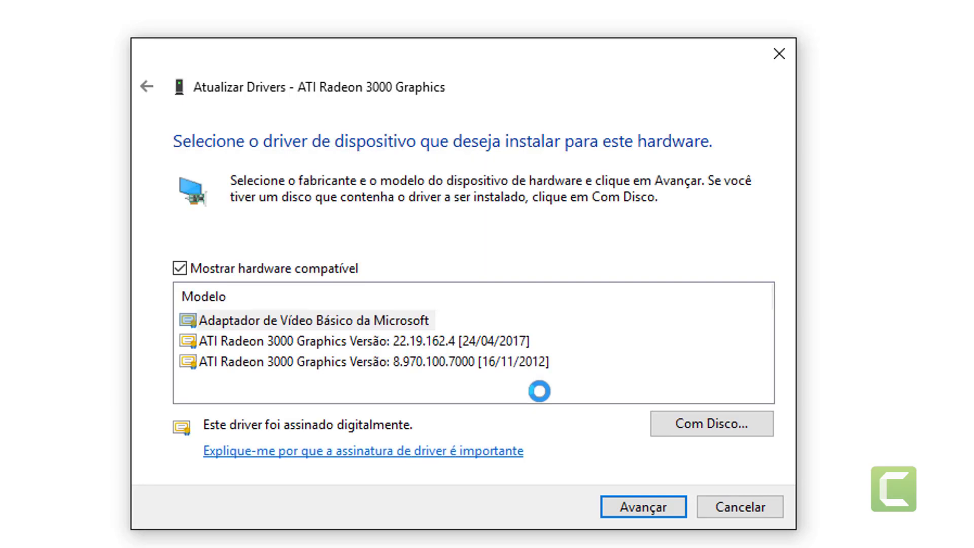
pyautogui.click(726, 421)
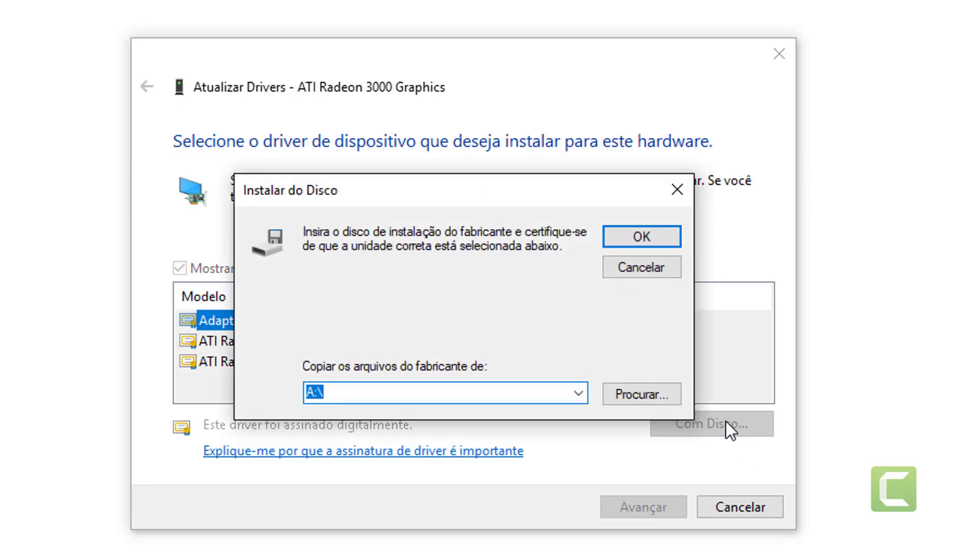
pyautogui.click(640, 395)
# Step: On Disco Local (E:), browse to AMD\Support\13-1-legacy_vista_win7_win8_64_dd_ccc\Packages\Drivers\Display\W86A_INF
pyautogui.click(318, 65)
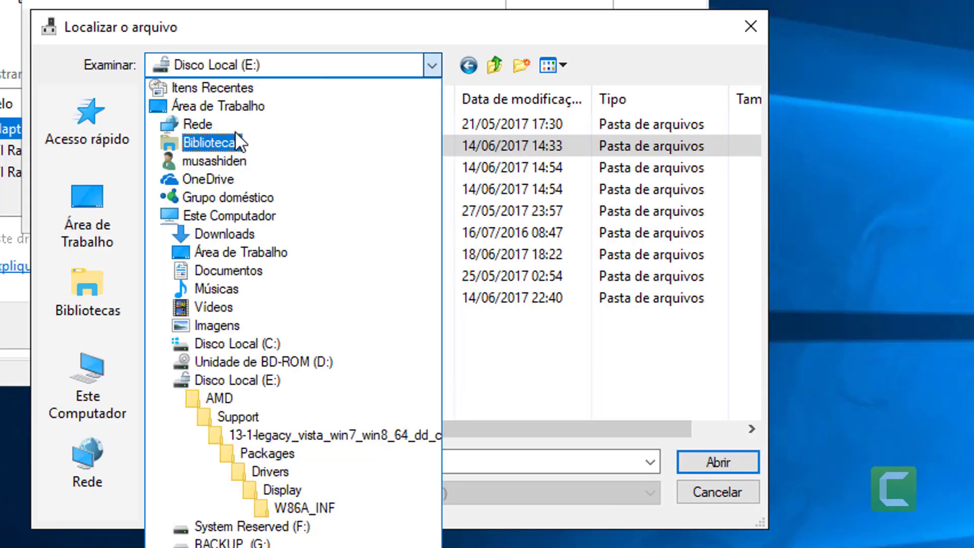
pyautogui.click(470, 310)
pyautogui.doubleClick(211, 146)
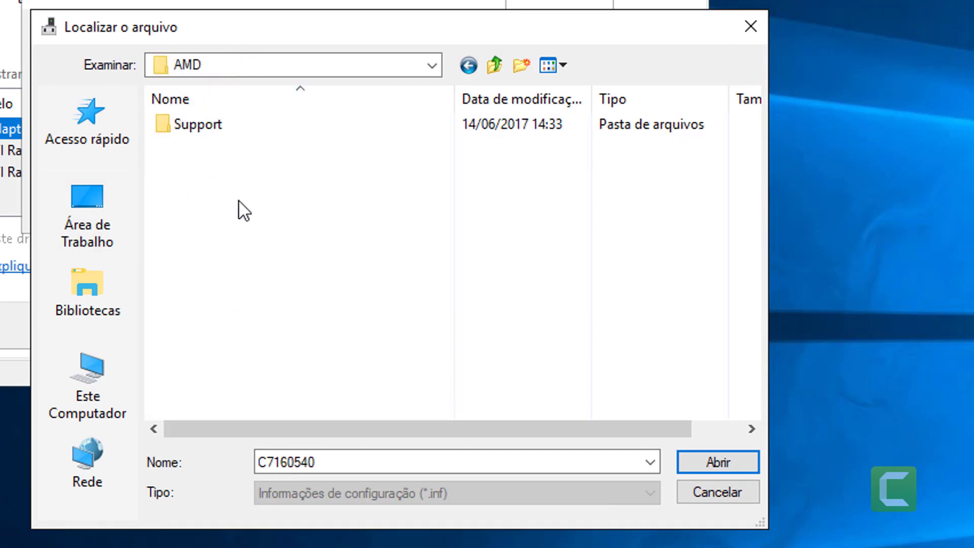
pyautogui.doubleClick(214, 124)
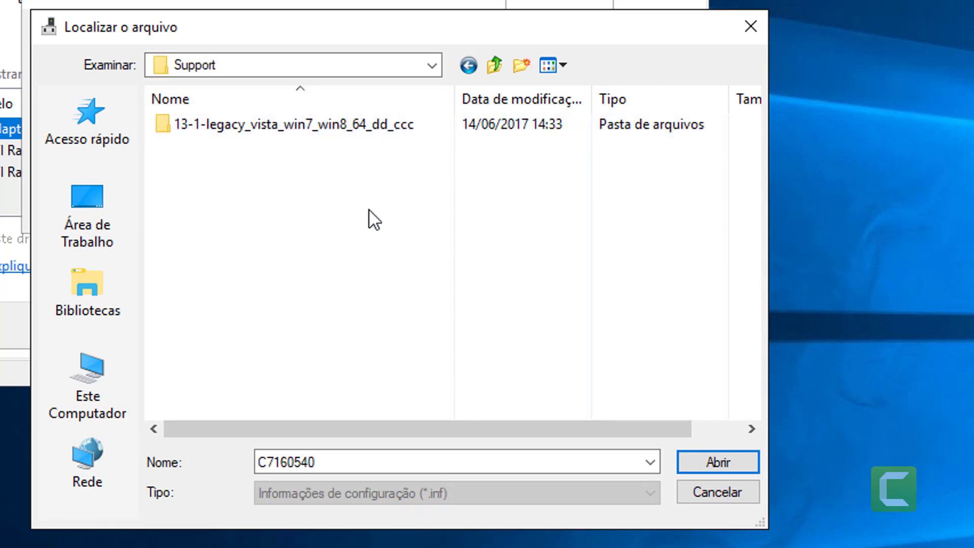
pyautogui.doubleClick(274, 127)
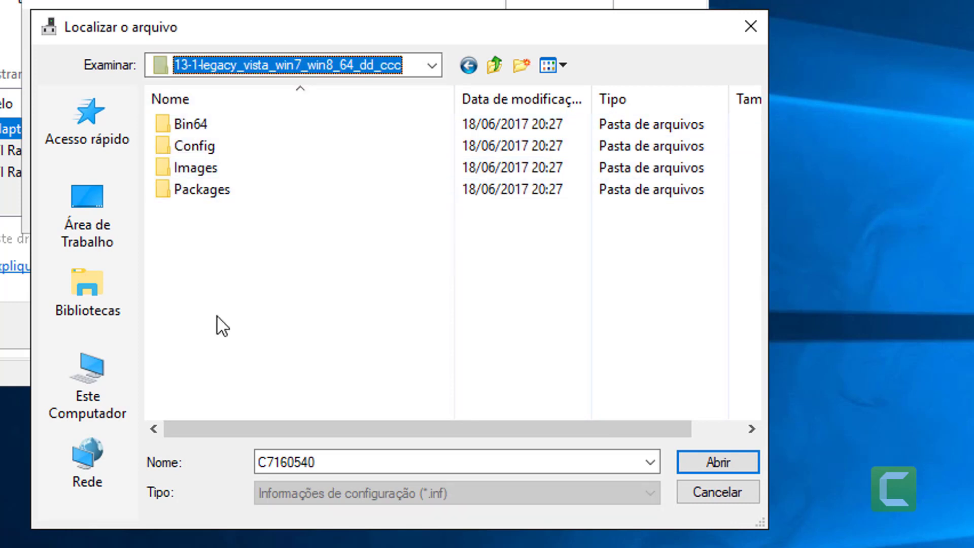
pyautogui.doubleClick(223, 198)
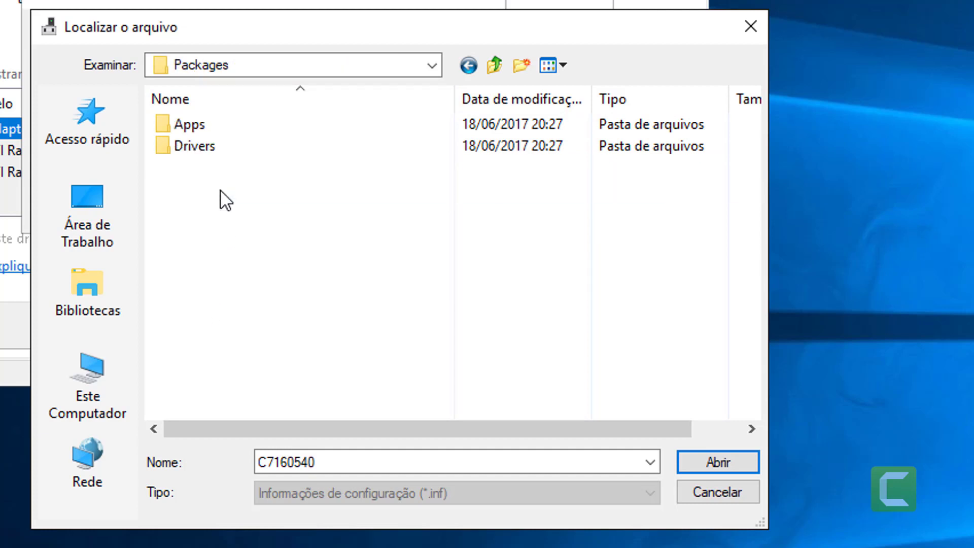
pyautogui.doubleClick(237, 147)
pyautogui.doubleClick(262, 124)
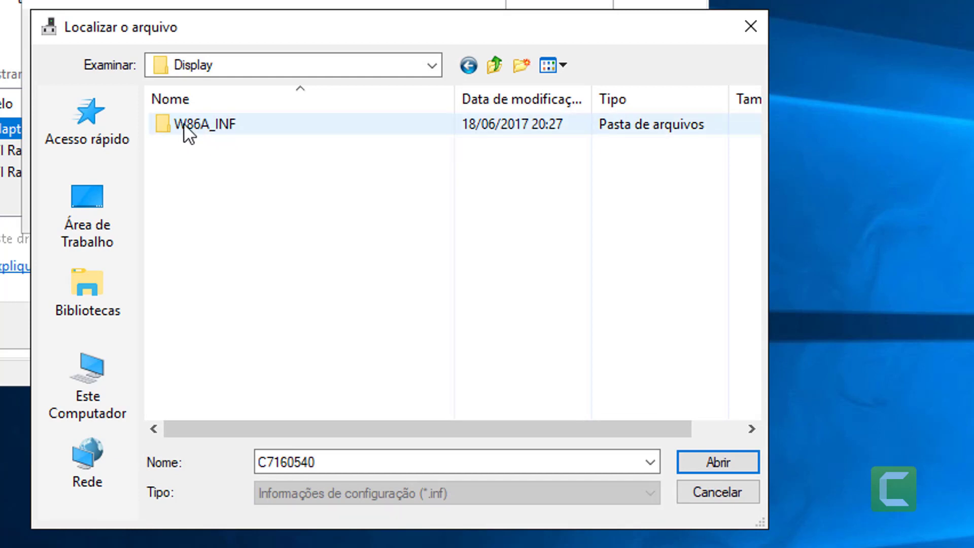
pyautogui.doubleClick(223, 133)
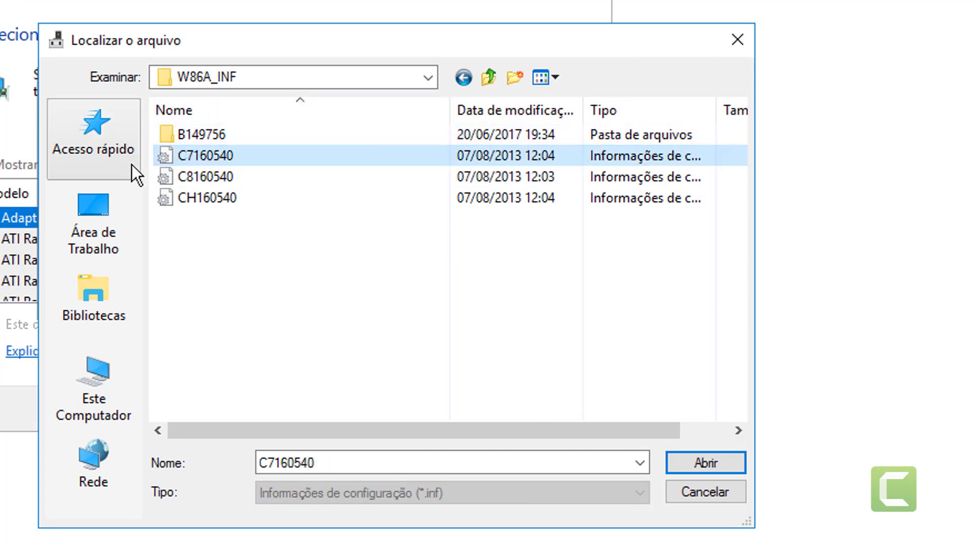
# Step: Select the C7160540 configuration file in the W86A_INF folder, leaving its name unedited
pyautogui.click(182, 158)
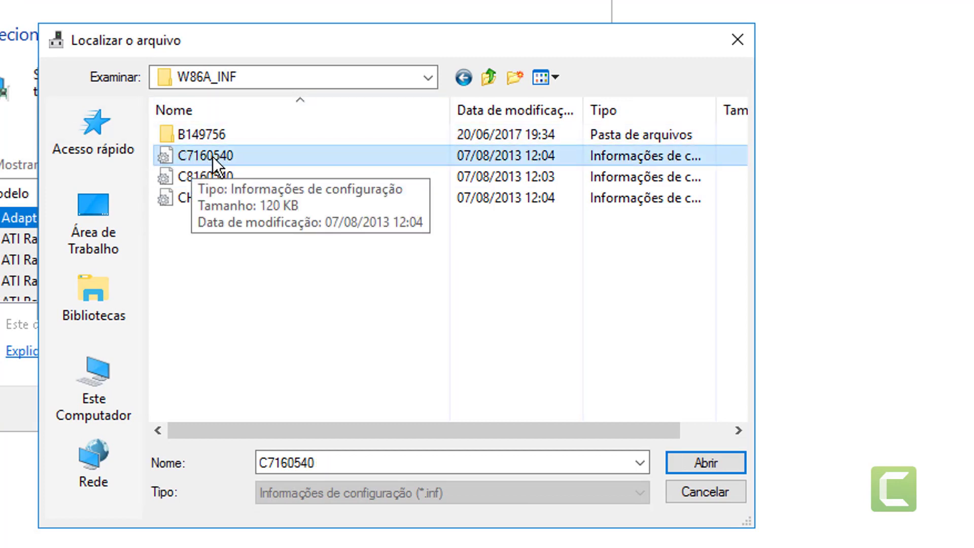
pyautogui.click(212, 157)
pyautogui.click(188, 156)
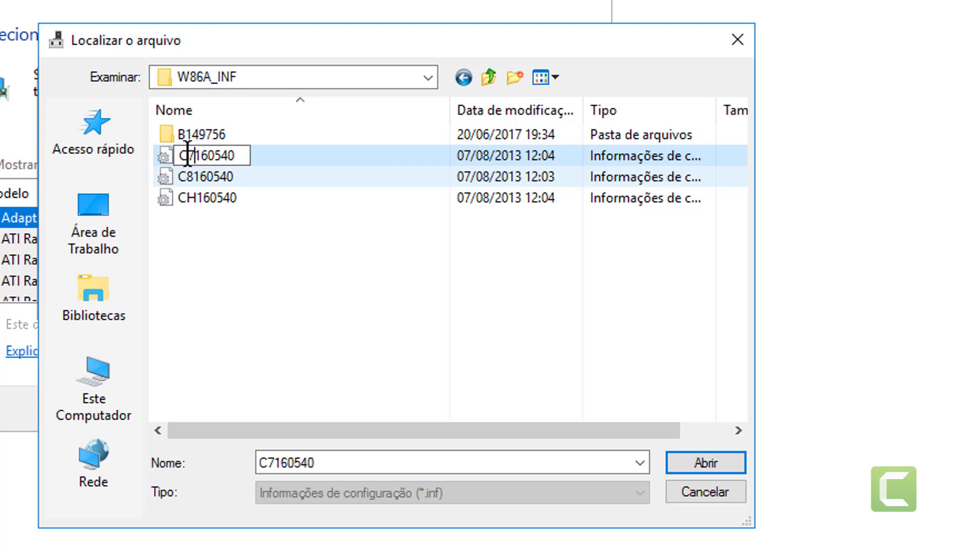
pyautogui.moveTo(188, 156); pyautogui.dragTo(247, 157)
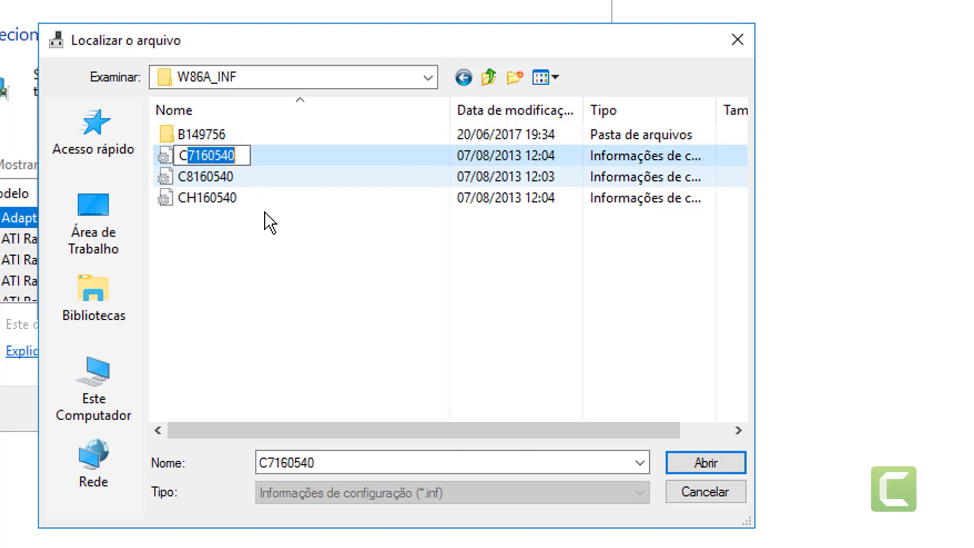
pyautogui.click(290, 288)
pyautogui.click(236, 159)
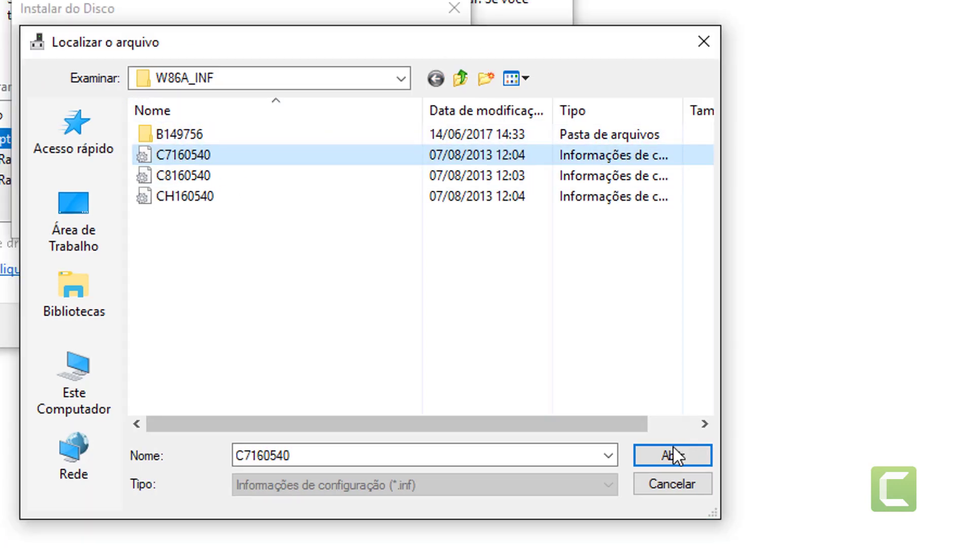
# Step: Install the ATI Radeon 3000 Graphics driver from the selected C7160540 file and close the driver update wizard
pyautogui.click(668, 455)
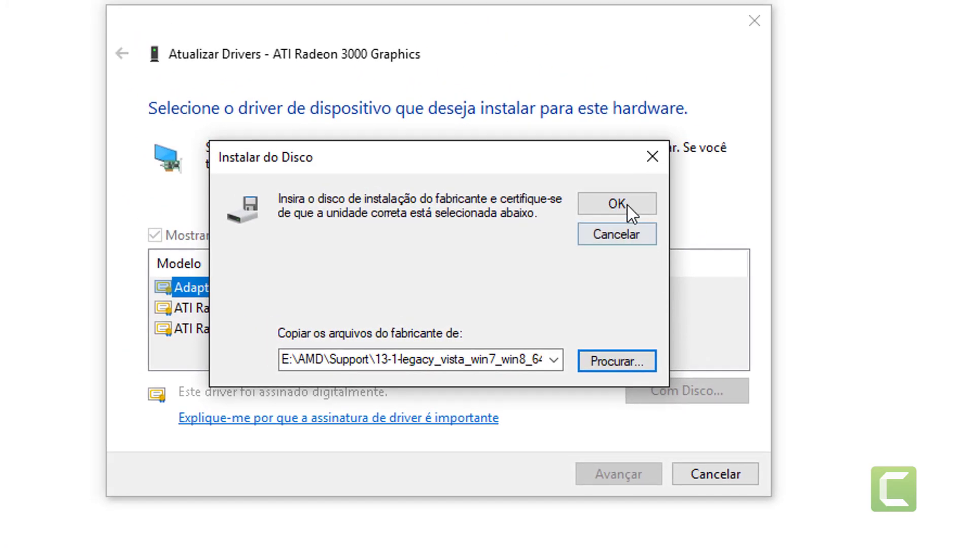
pyautogui.click(531, 138)
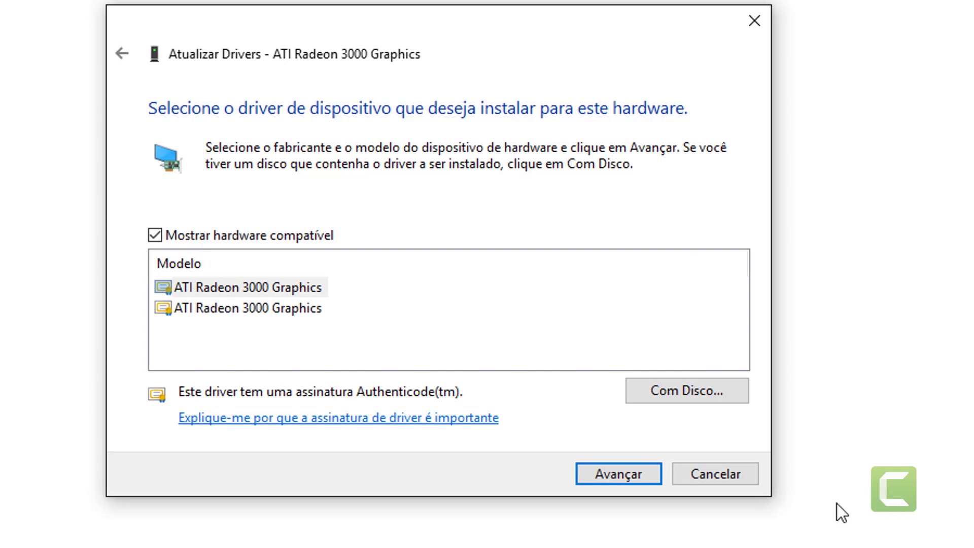
pyautogui.click(622, 477)
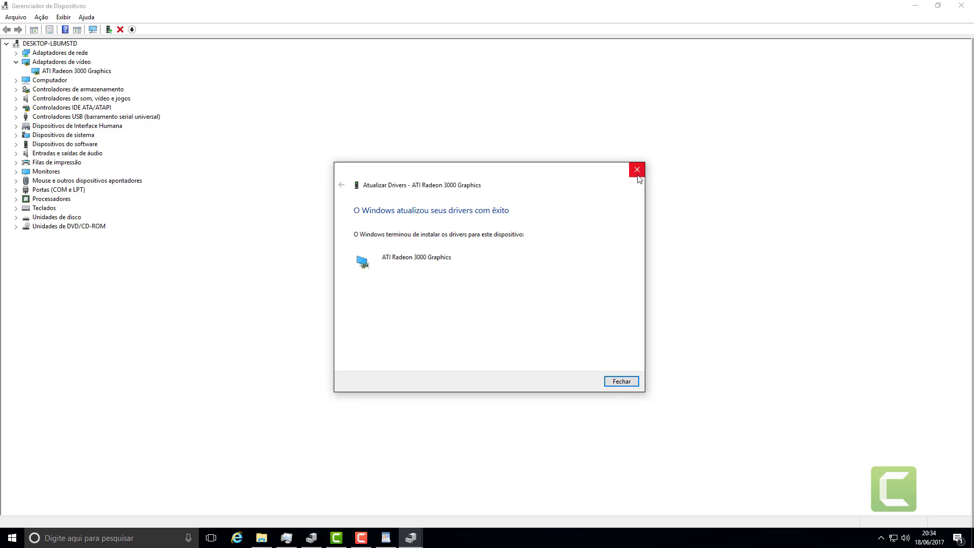
pyautogui.click(623, 384)
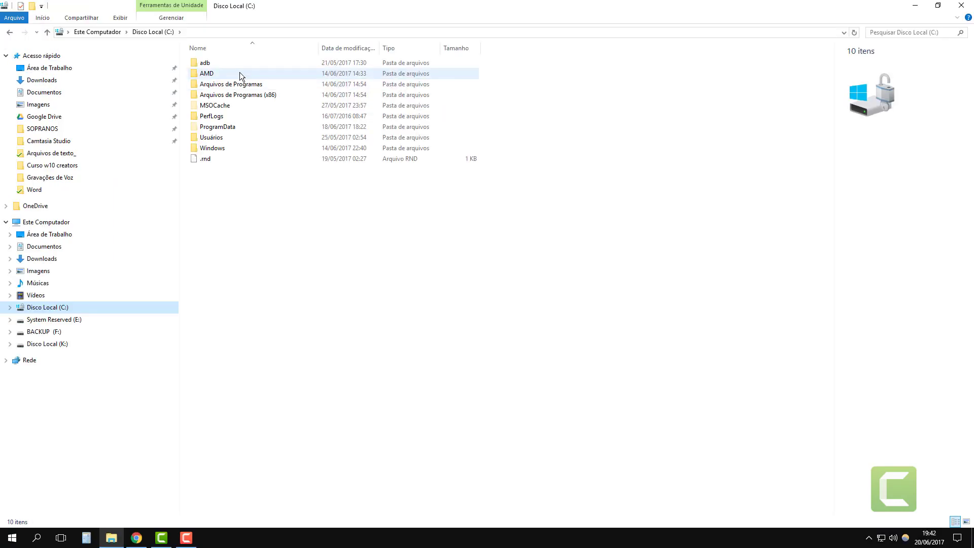
# Step: On Disco Local (C:), browse to AMD\Support\13-1-legacy_vista_win7_win8_64_dd_ccc and run Setup
pyautogui.doubleClick(217, 75)
pyautogui.click(221, 63)
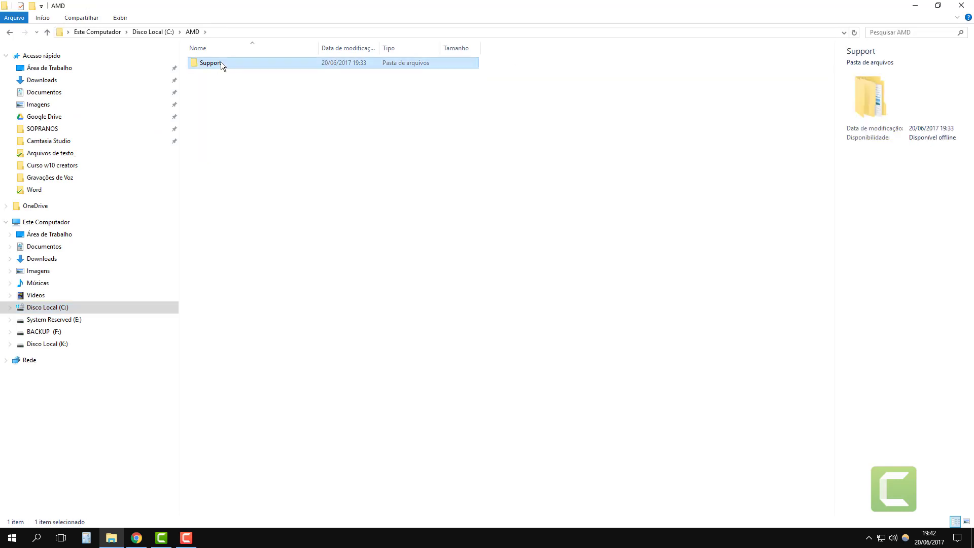
pyautogui.doubleClick(221, 62)
pyautogui.doubleClick(220, 62)
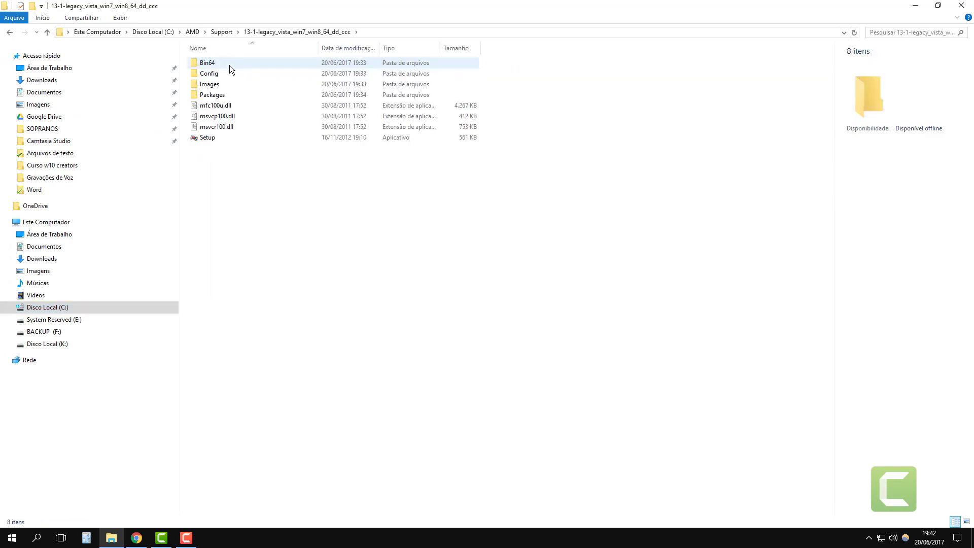
pyautogui.click(214, 138)
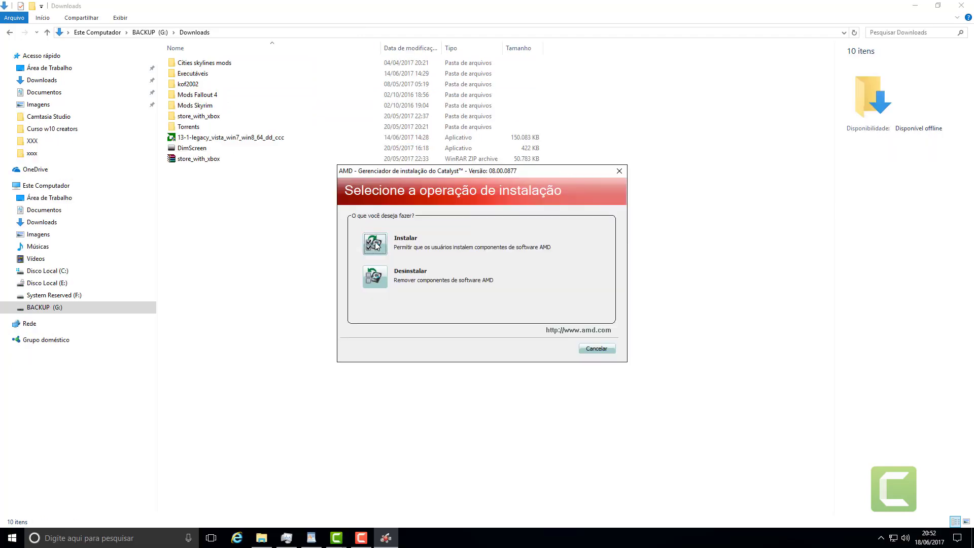
# Step: Begin installing AMD components with the Personalizar option, keeping the default location, and advance to the component selection
pyautogui.click(378, 242)
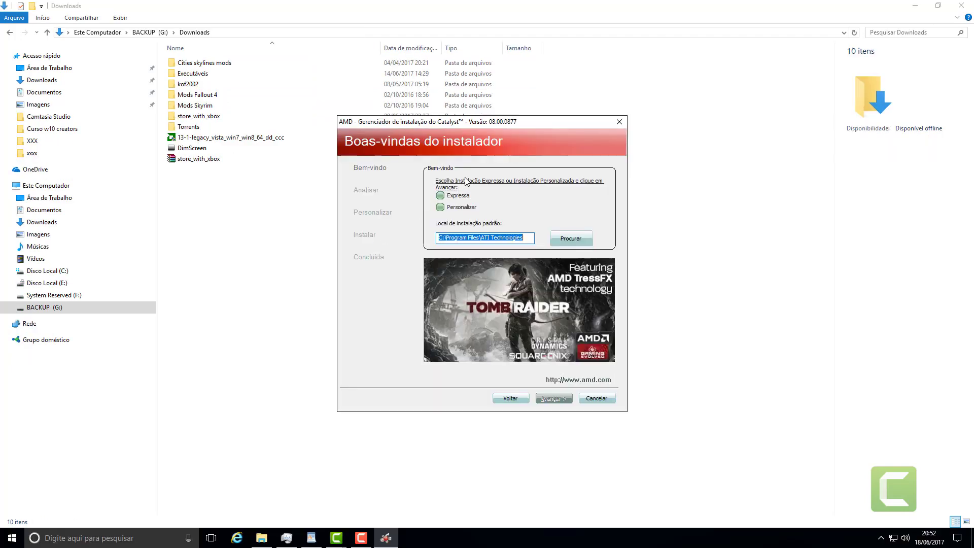
pyautogui.click(472, 197)
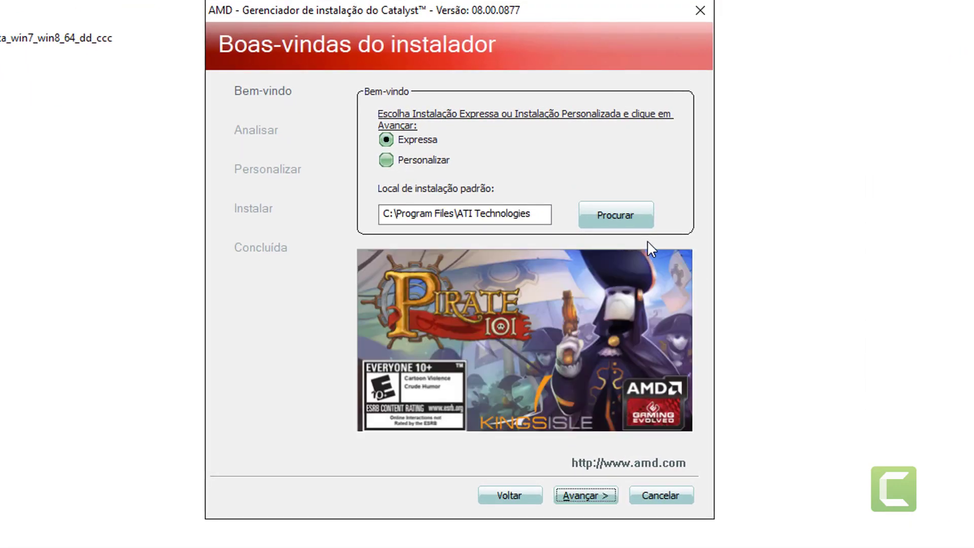
pyautogui.click(394, 164)
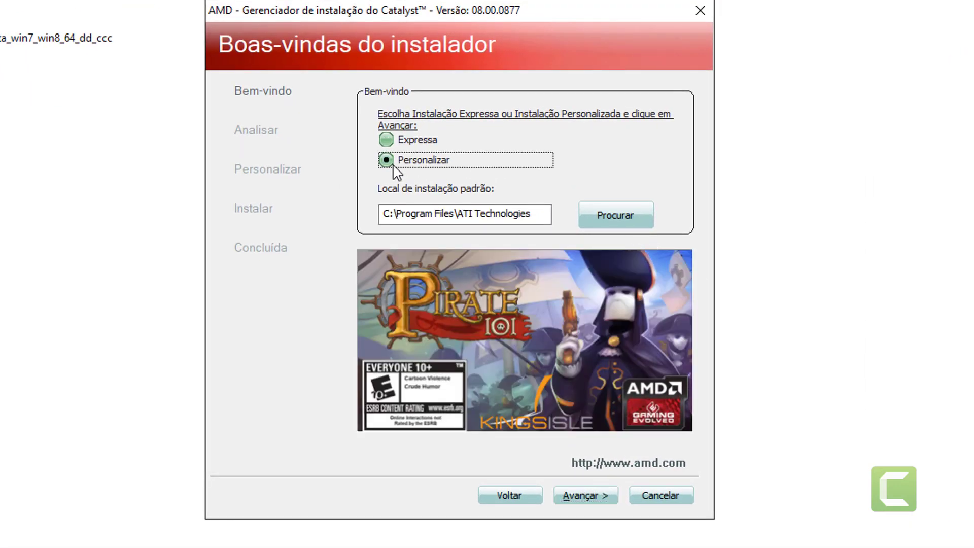
pyautogui.click(587, 496)
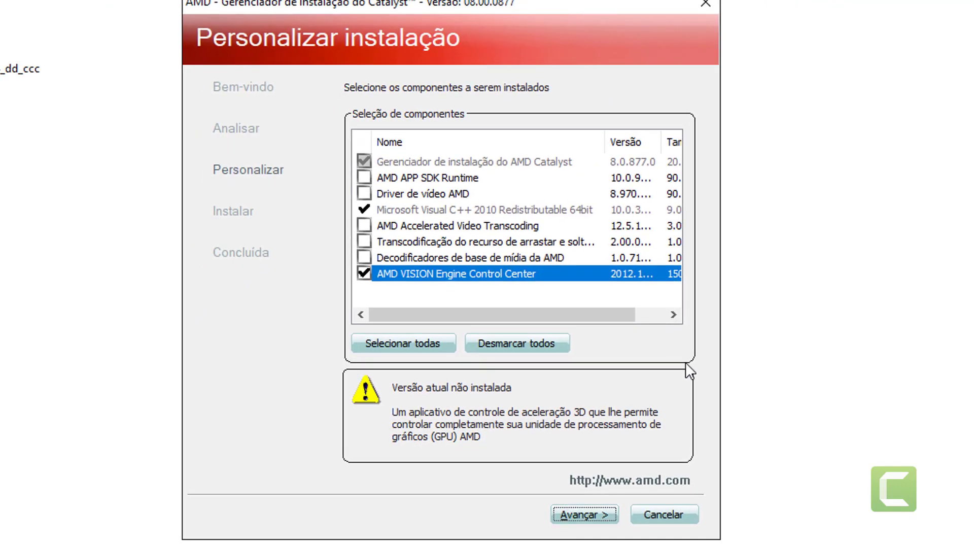
# Step: Cancel the custom component installation and confirm exiting the Catalyst installation manager
pyautogui.click(669, 515)
pyautogui.click(590, 515)
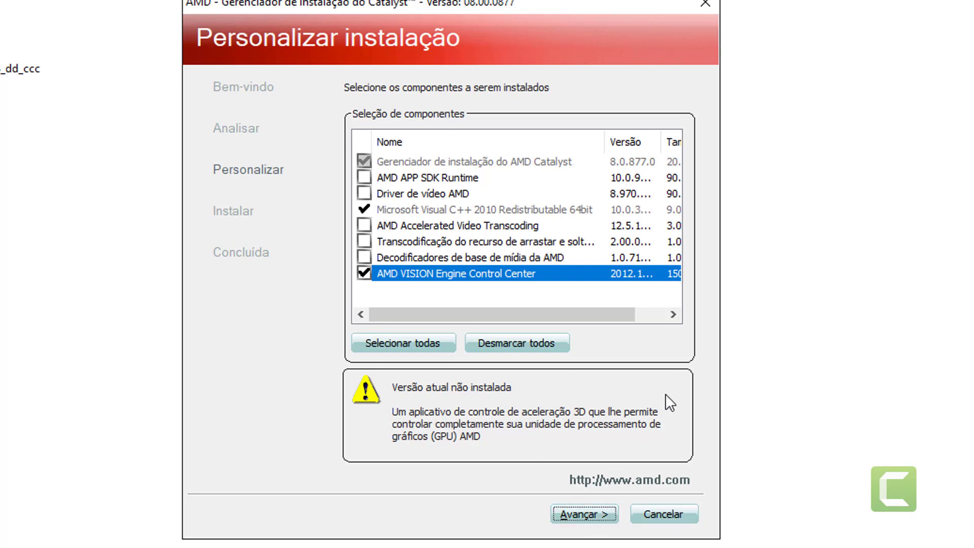
pyautogui.click(659, 523)
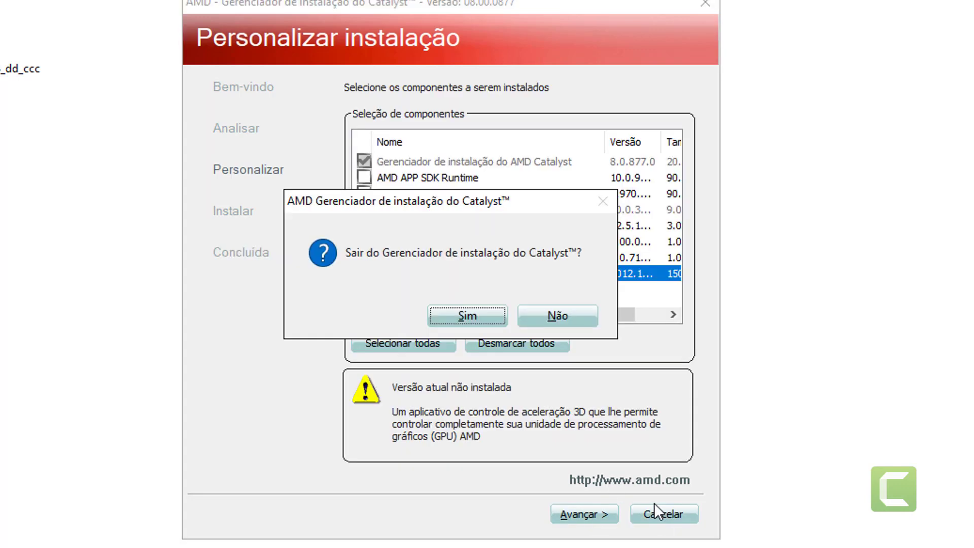
pyautogui.click(460, 317)
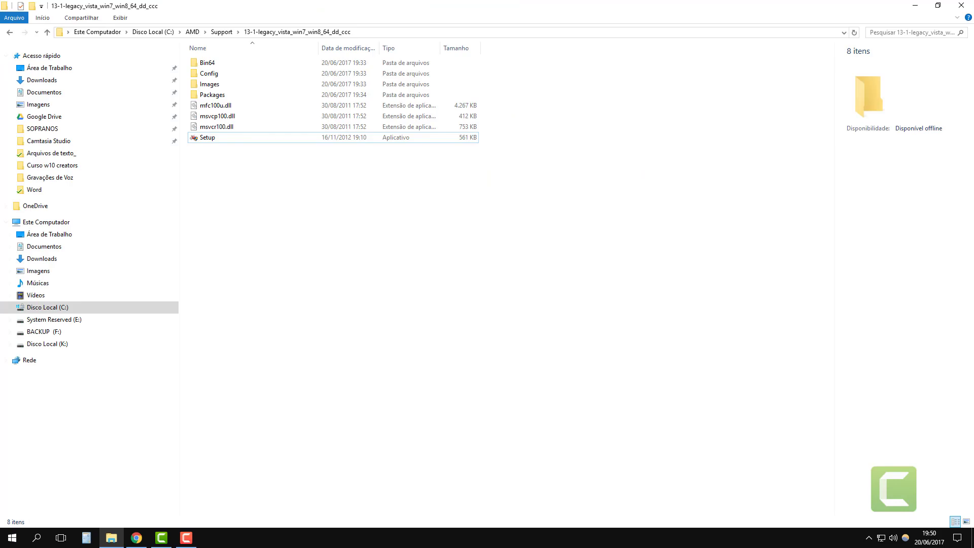
# Step: Search Windows for calc, then show the hidden notification area icons and dismiss them
pyautogui.click(12, 538)
pyautogui.write('c')
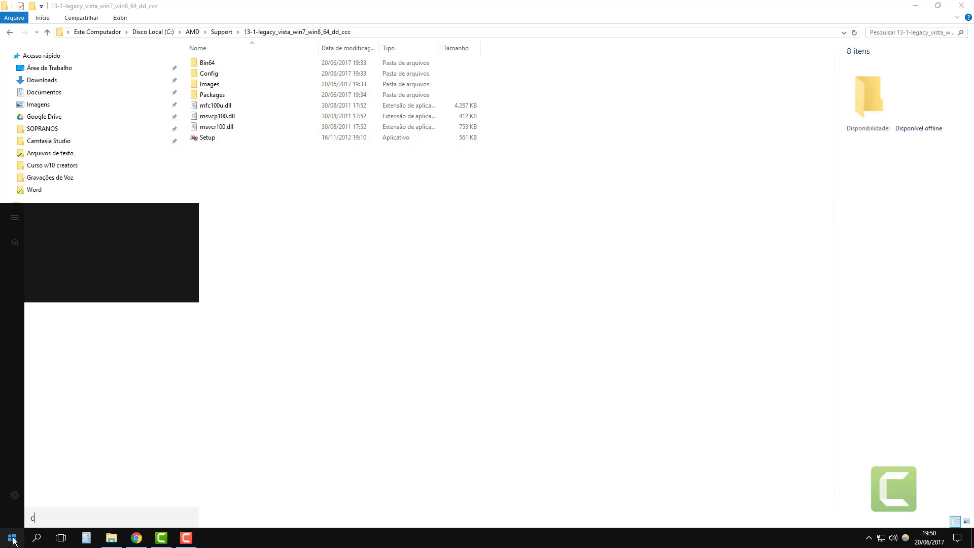
pyautogui.write('alc')
pyautogui.click(307, 294)
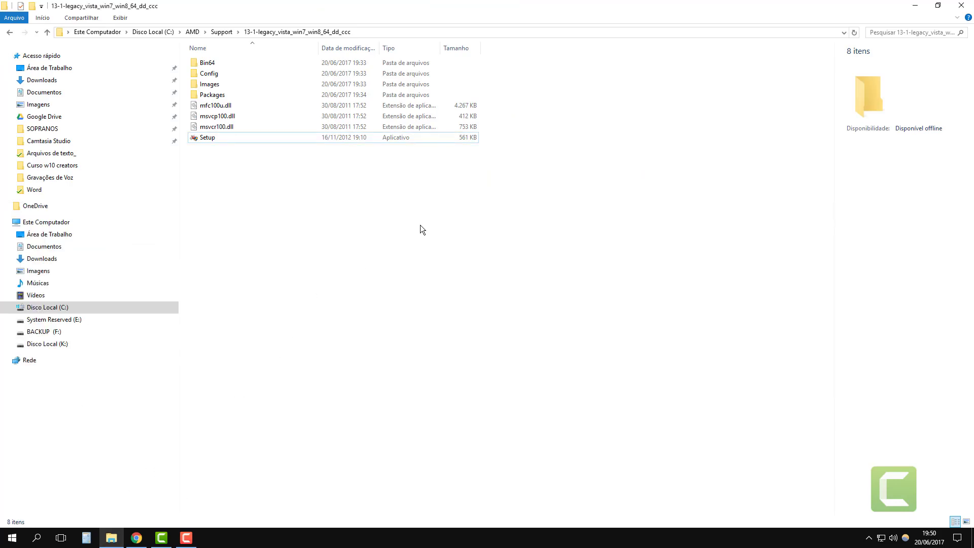
pyautogui.click(869, 538)
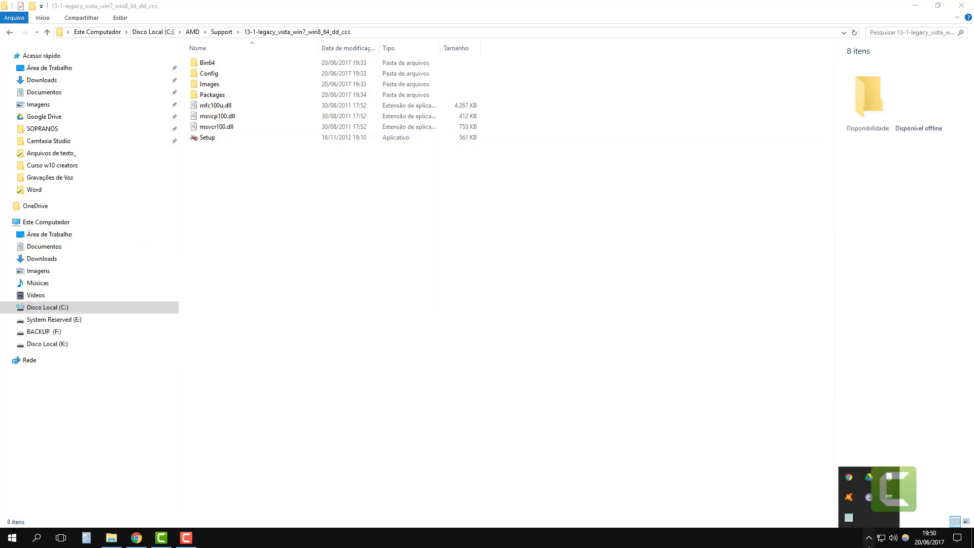
pyautogui.click(235, 137)
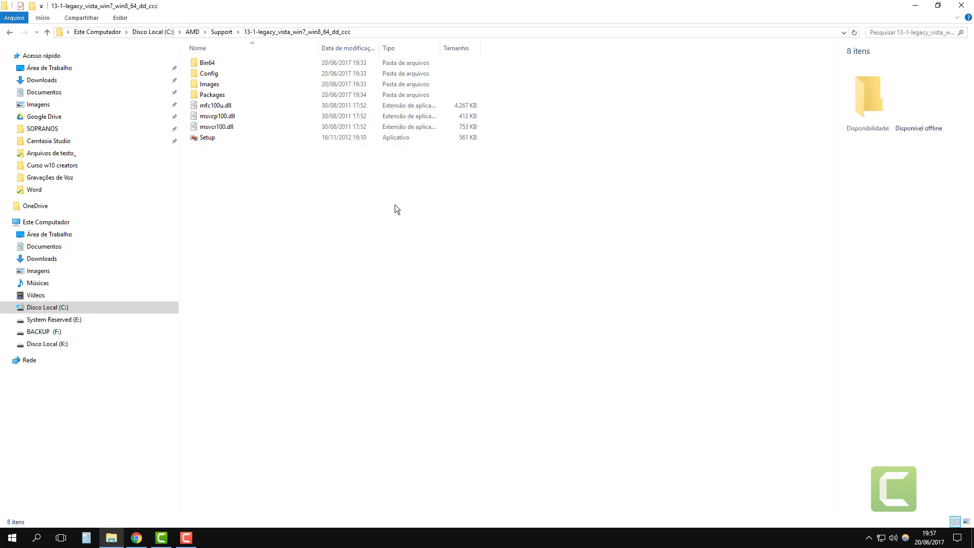
pyautogui.click(380, 250)
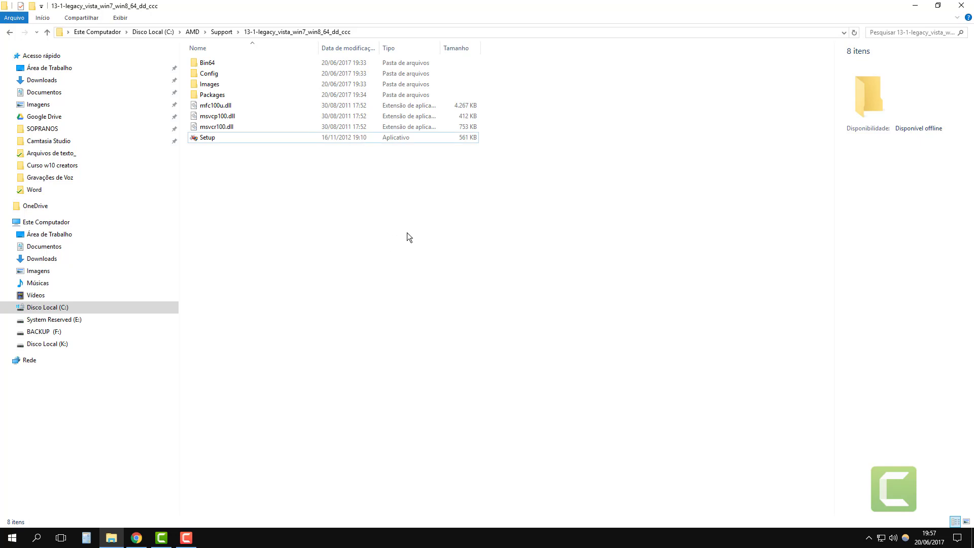
# Step: From the desktop, view the adapter information and properties of the ATI Radeon 3000 Graphics, then cancel the adapter dialog
pyautogui.press('super+d')
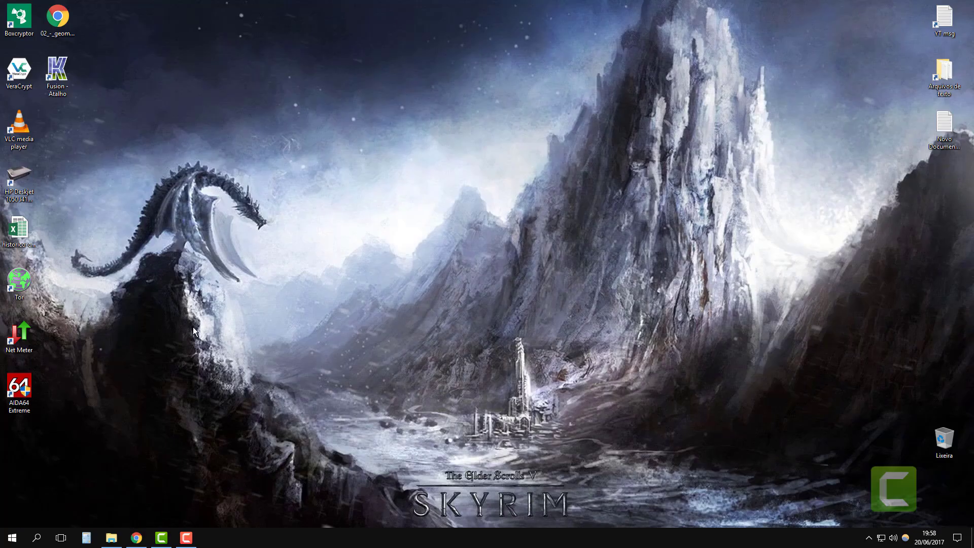
pyautogui.click(111, 537)
pyautogui.click(111, 538)
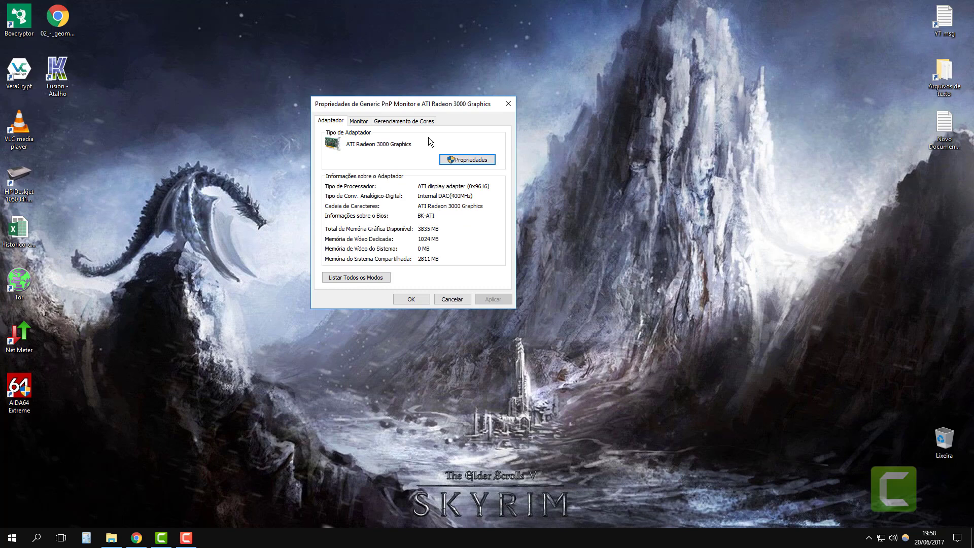
pyautogui.click(475, 163)
pyautogui.click(523, 143)
pyautogui.click(456, 298)
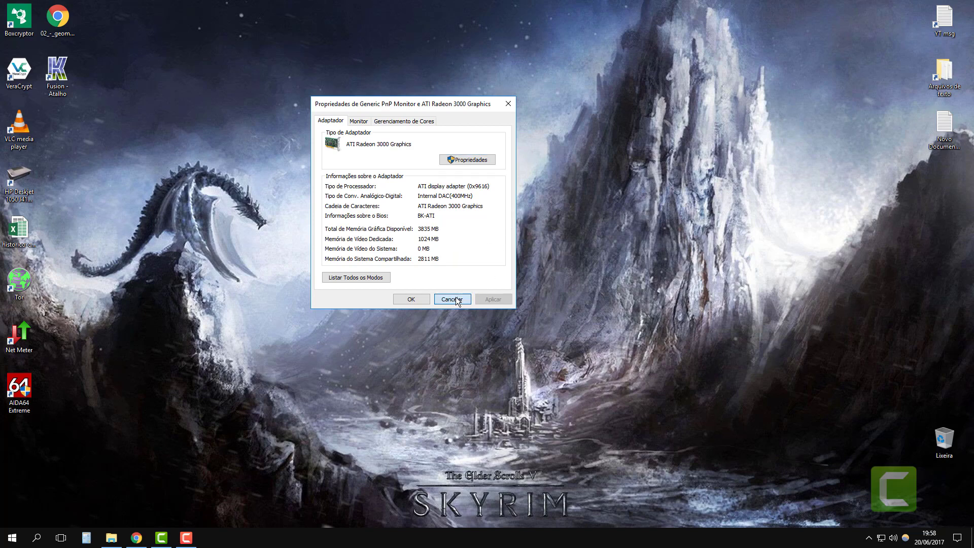